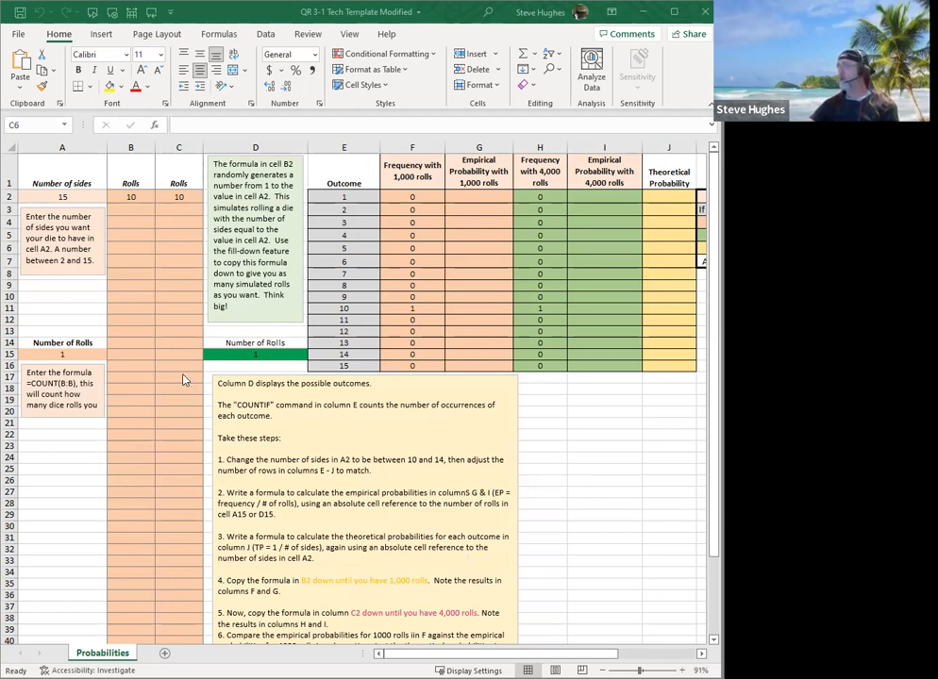
Set the number of sides in cell A2 to 11.
click(59, 195)
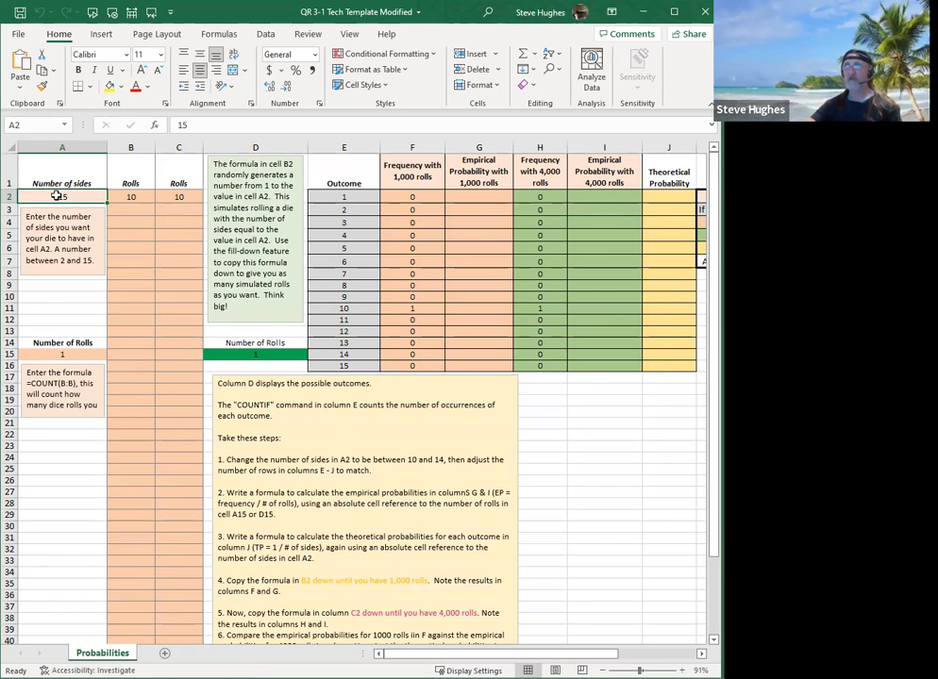
text(11)
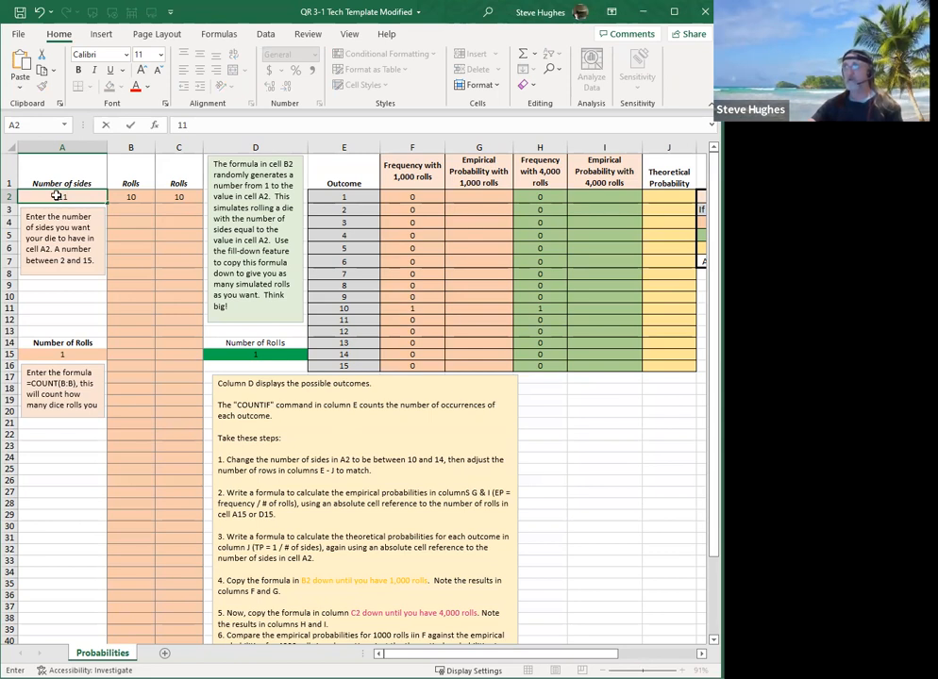
key(Return)
Clear the contents of outcome rows 12 to 16 across columns E to J.
click(318, 321)
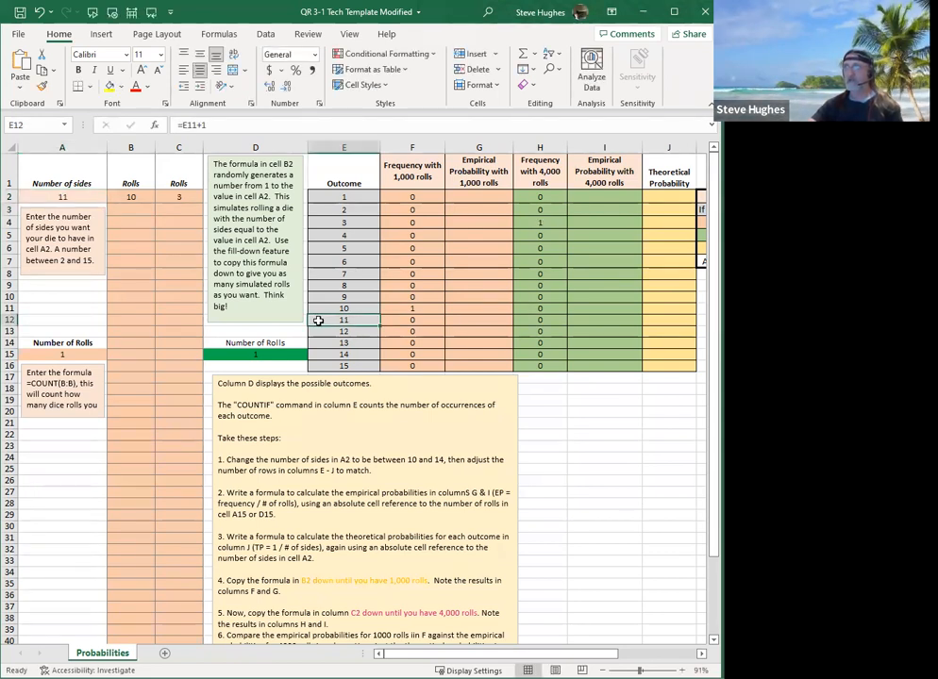
drag(319, 321, 343, 352)
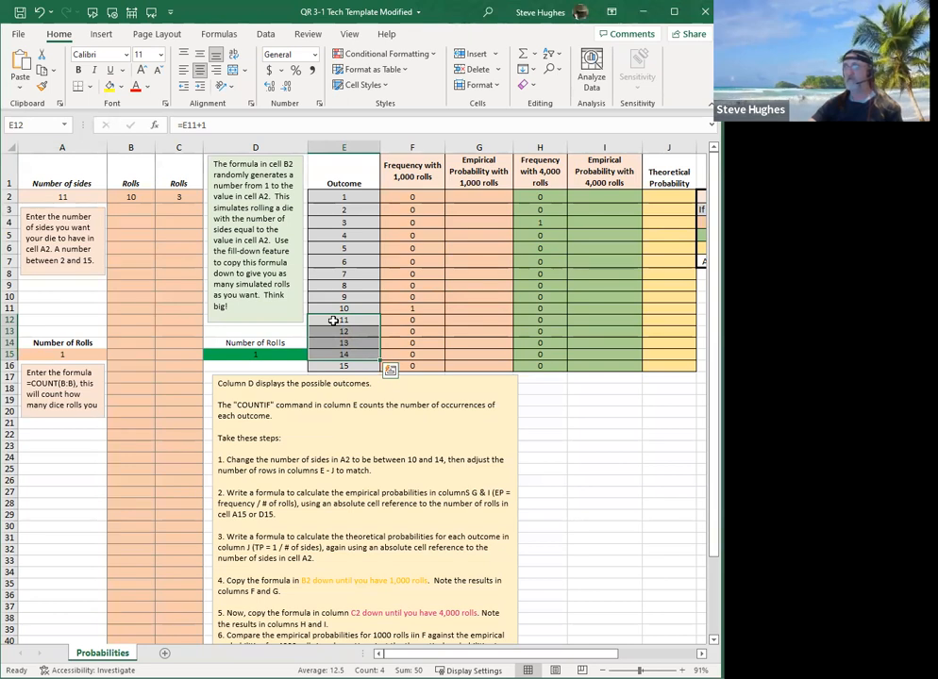
click(341, 319)
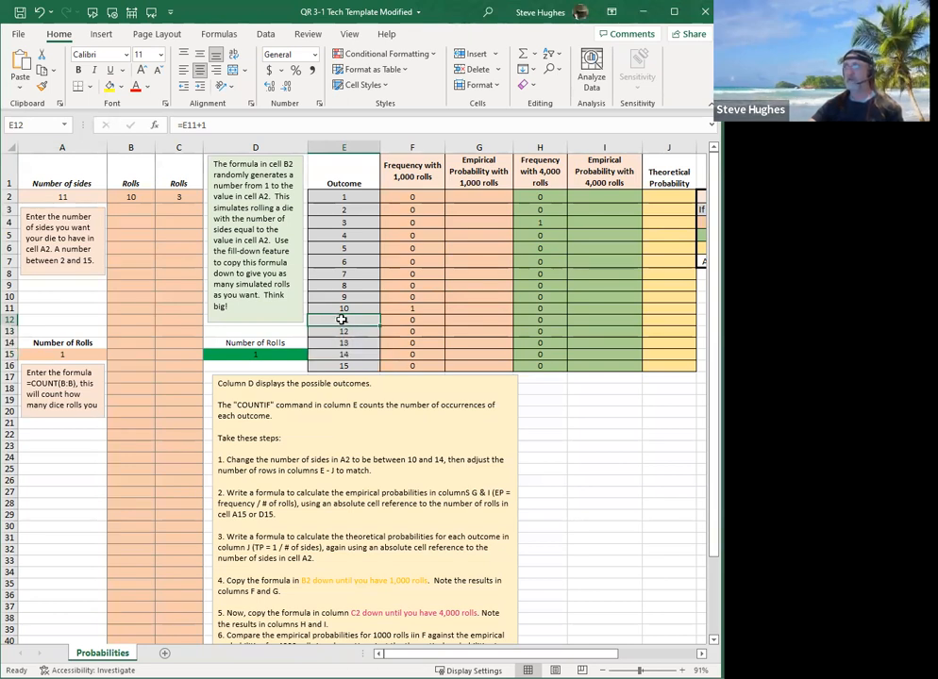
drag(346, 317, 658, 362)
key(Delete)
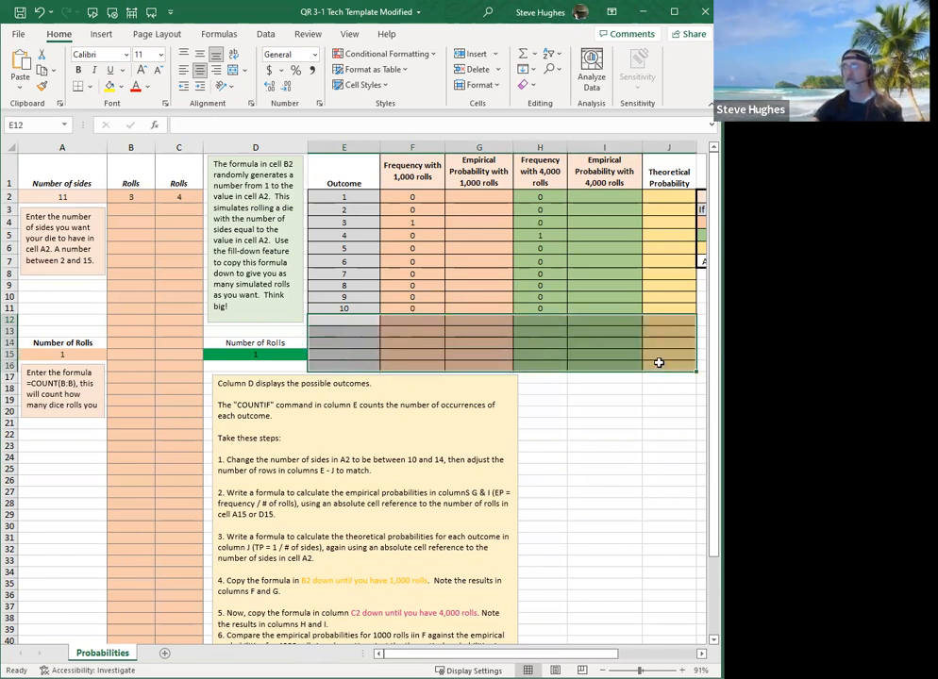
click(341, 330)
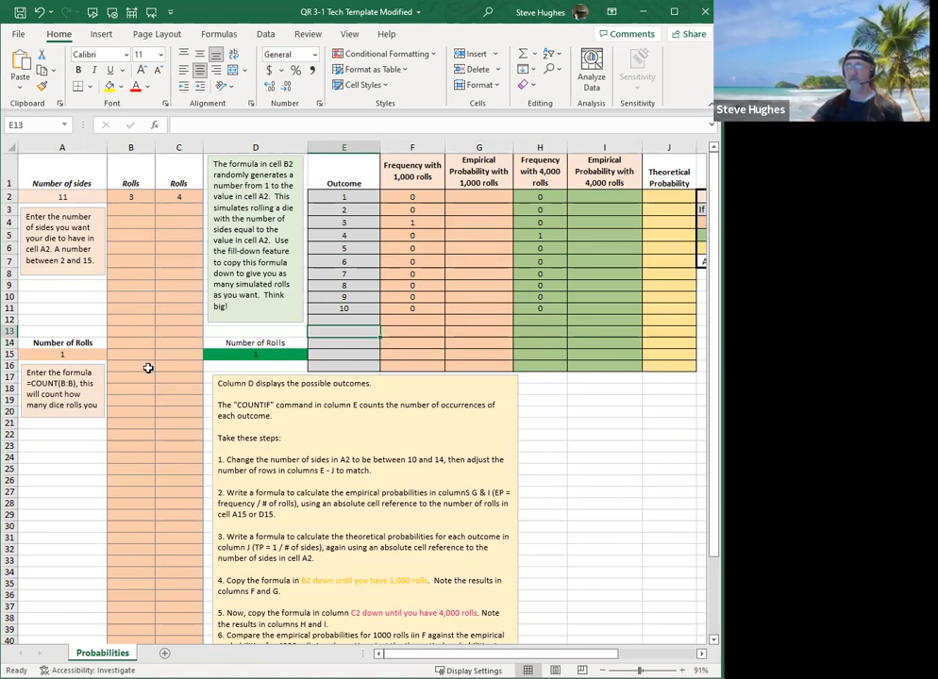
Examine the formulas behind the number of rolls in A15 and the rolls in B2 and C2, and read the written instructions.
click(59, 353)
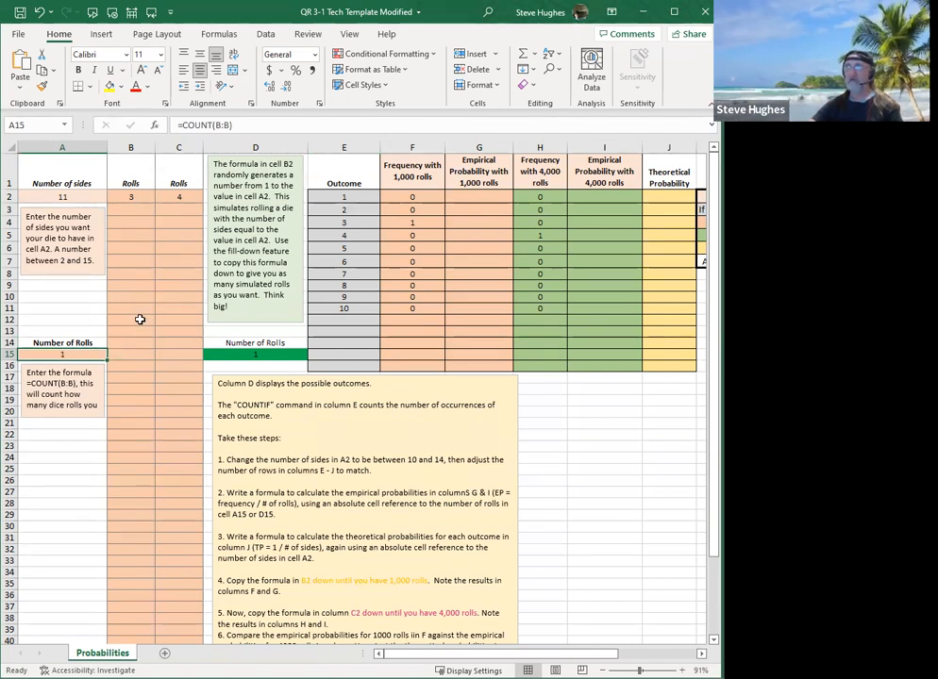
click(132, 194)
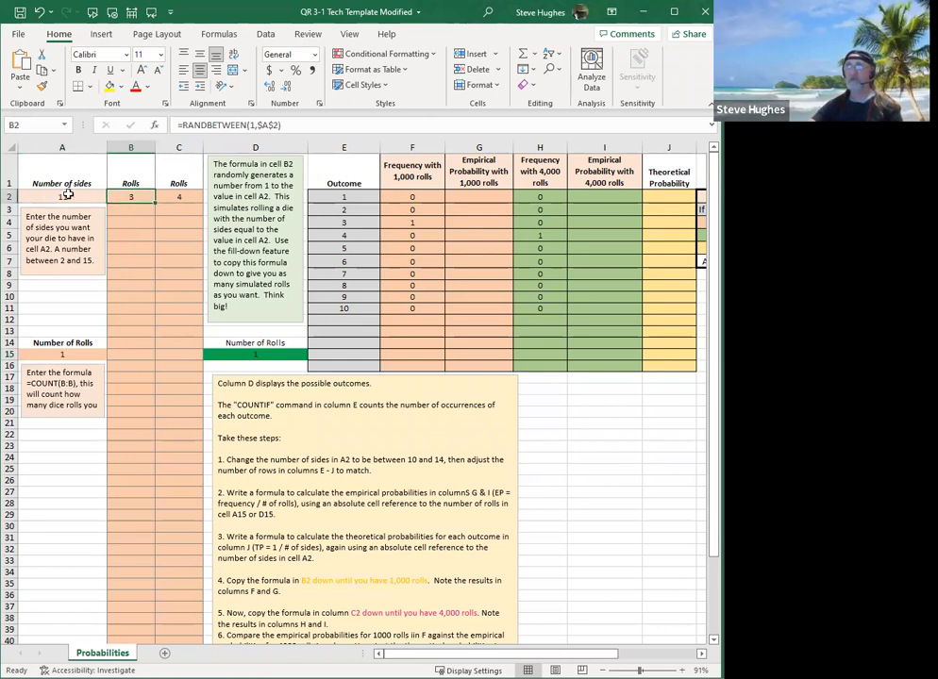
click(181, 194)
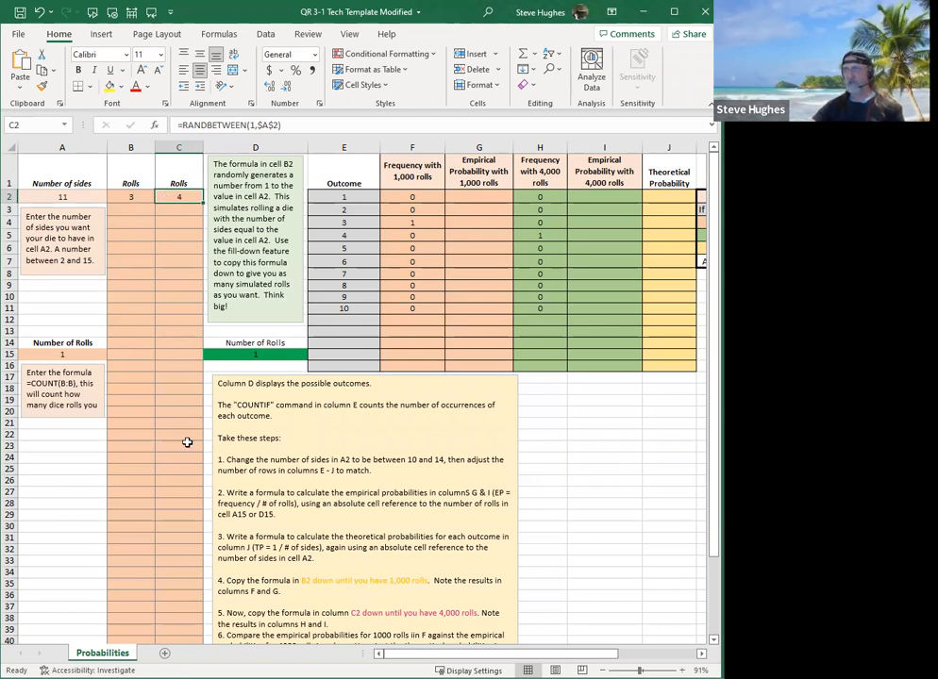
scroll(244, 536, down, 2)
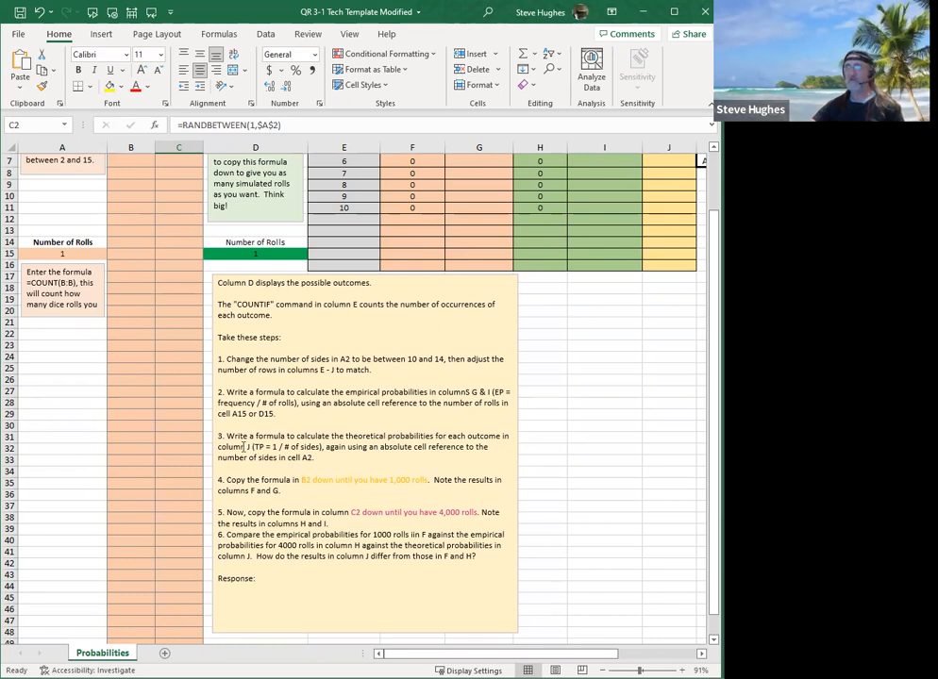
scroll(206, 321, up, 2)
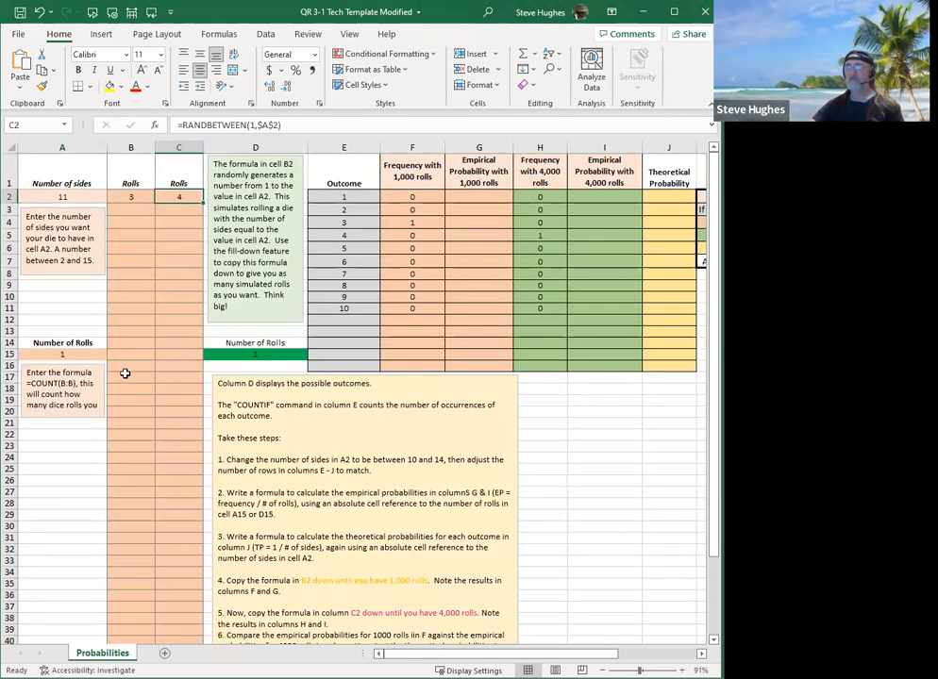
Fill the random roll formula in B2 down to B18.
click(48, 356)
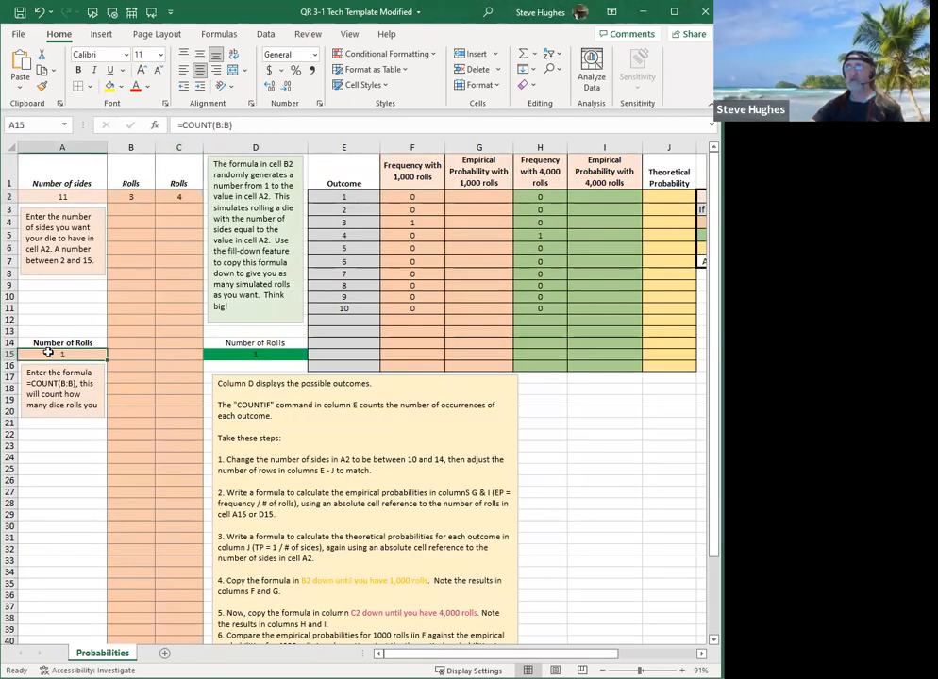
click(130, 196)
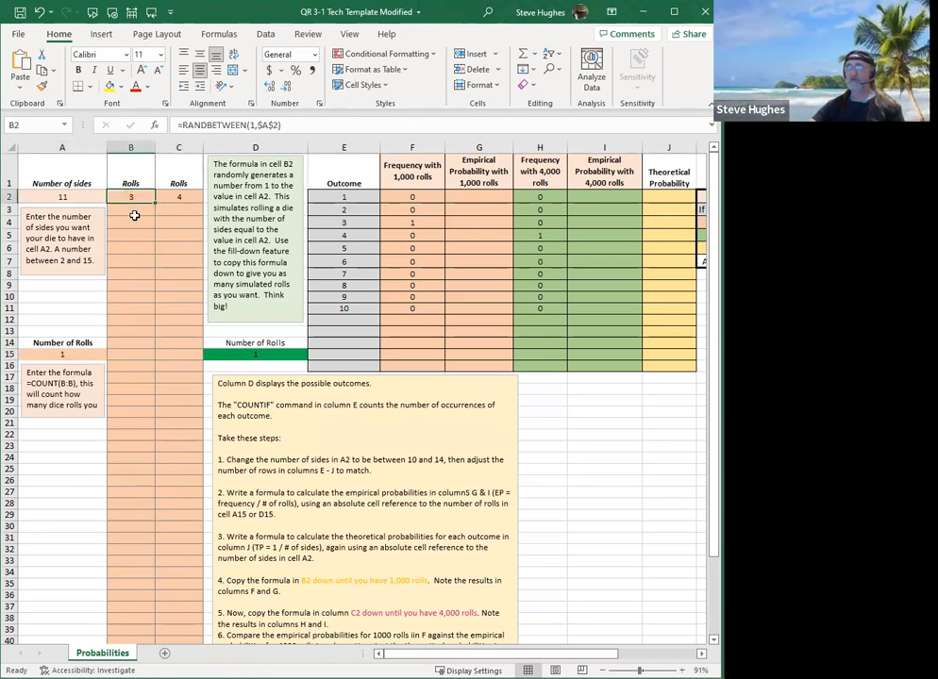
drag(153, 201, 122, 388)
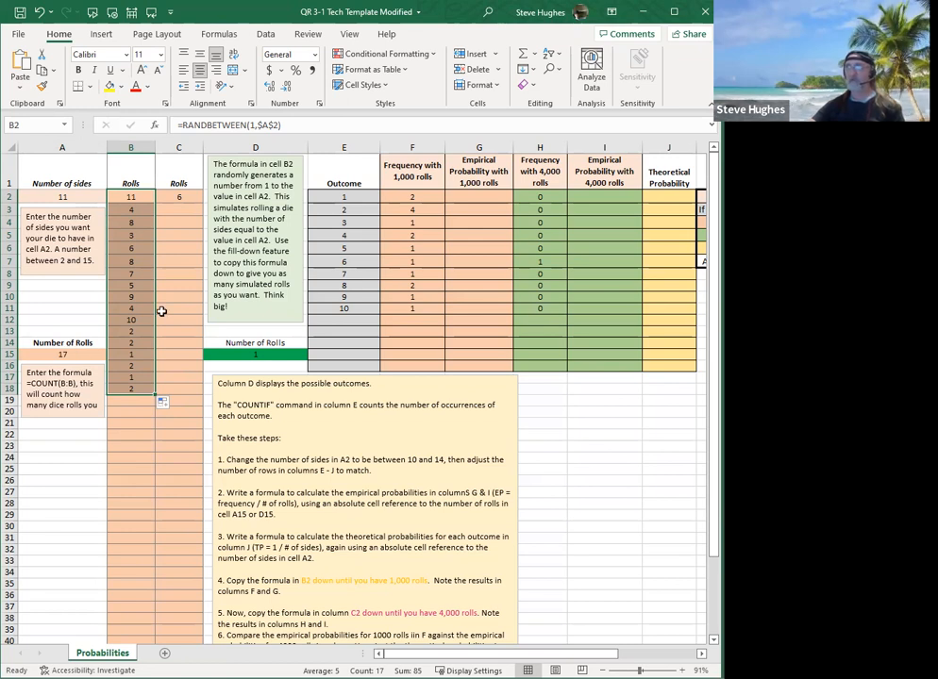
Fill the random roll formula in C2 down to C37.
click(180, 197)
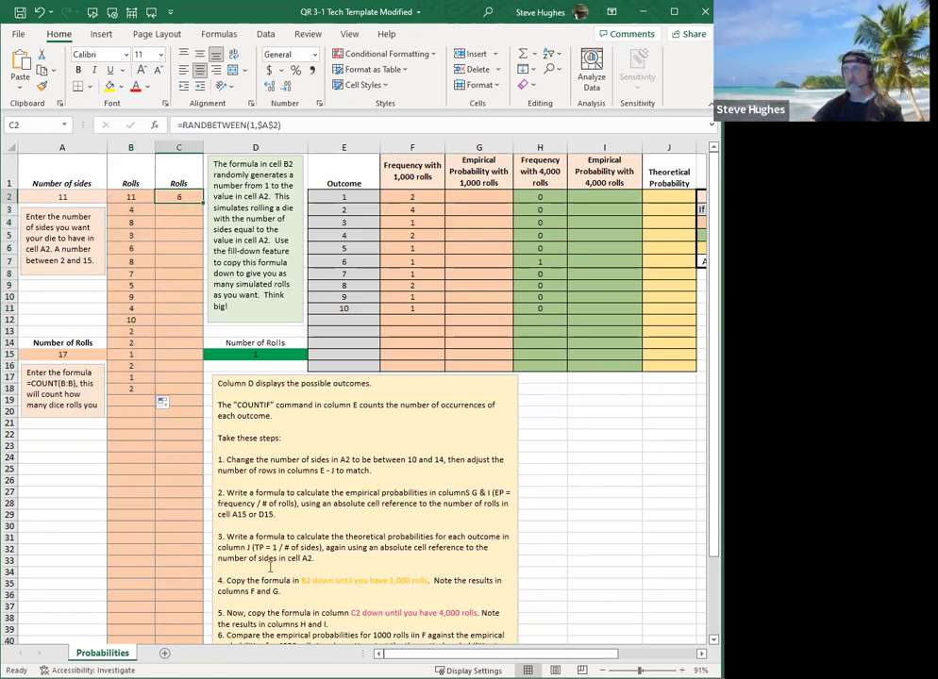
scroll(209, 439, down, 3)
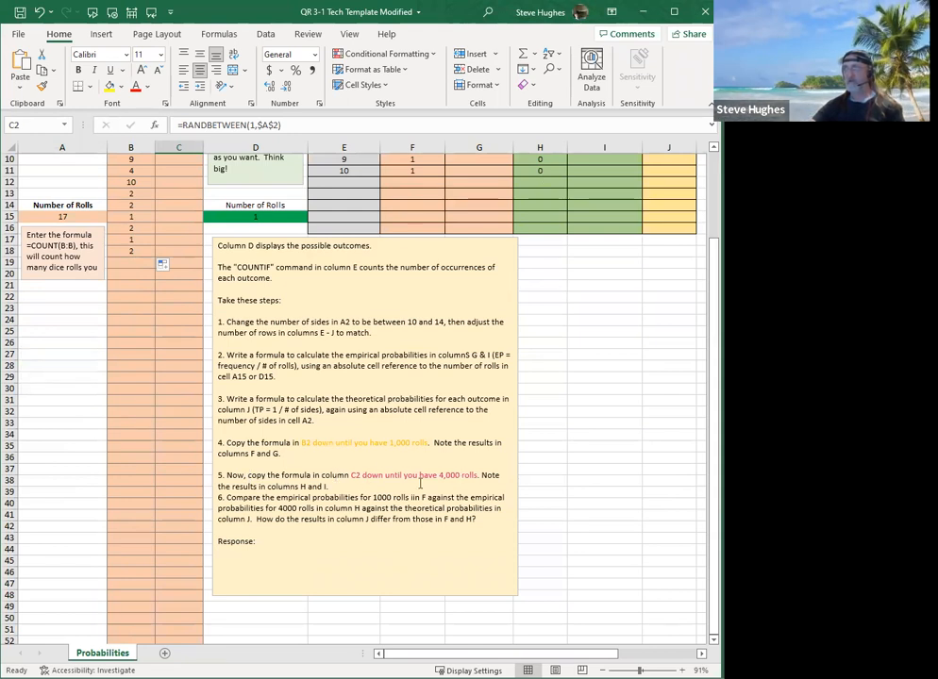
scroll(301, 471, up, 3)
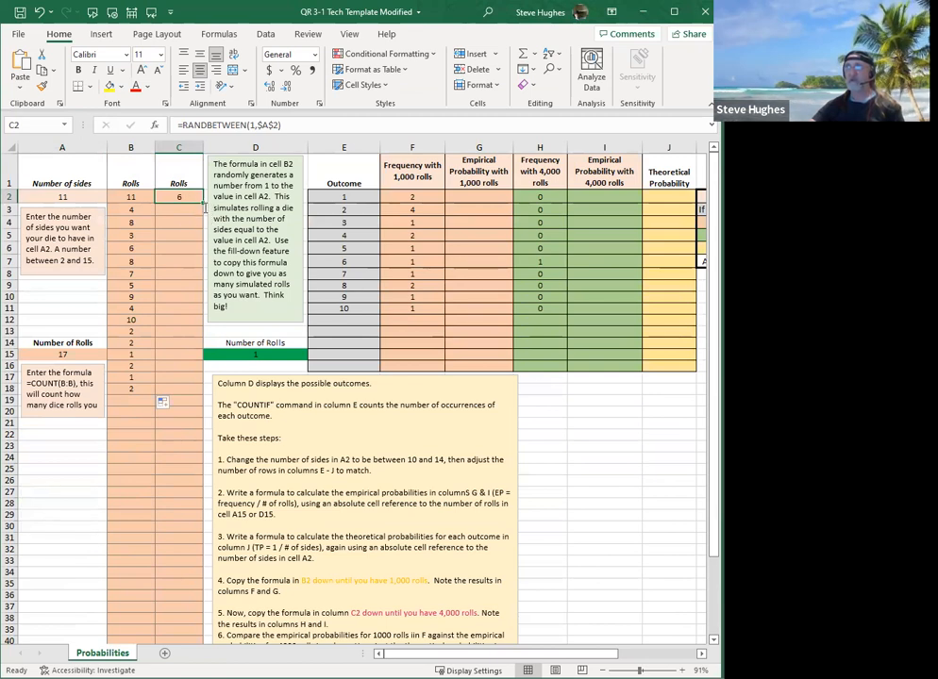
drag(203, 204, 195, 611)
click(182, 514)
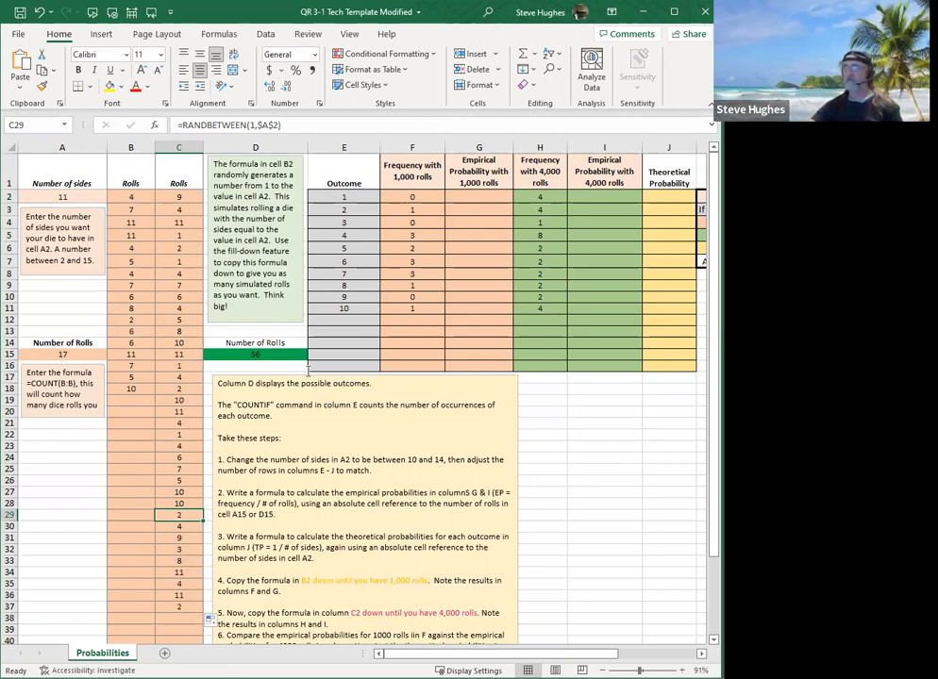
Examine the formulas in the Frequency with 1,000 rolls column and the roll-counting formulas in A15 and D15.
click(417, 218)
click(418, 235)
click(417, 262)
click(412, 299)
click(412, 285)
click(406, 207)
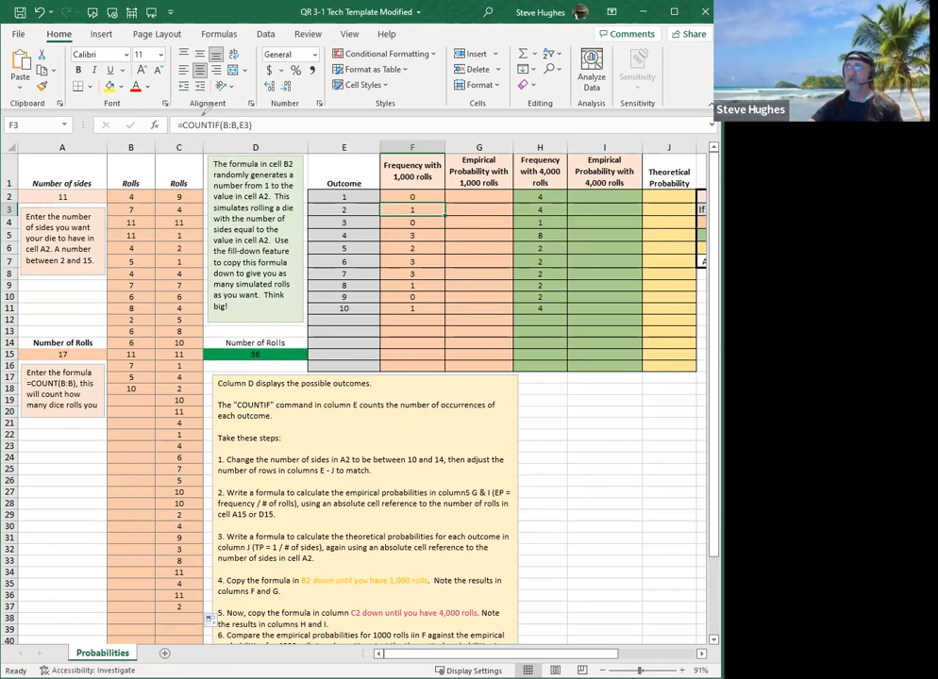
drag(250, 117, 260, 125)
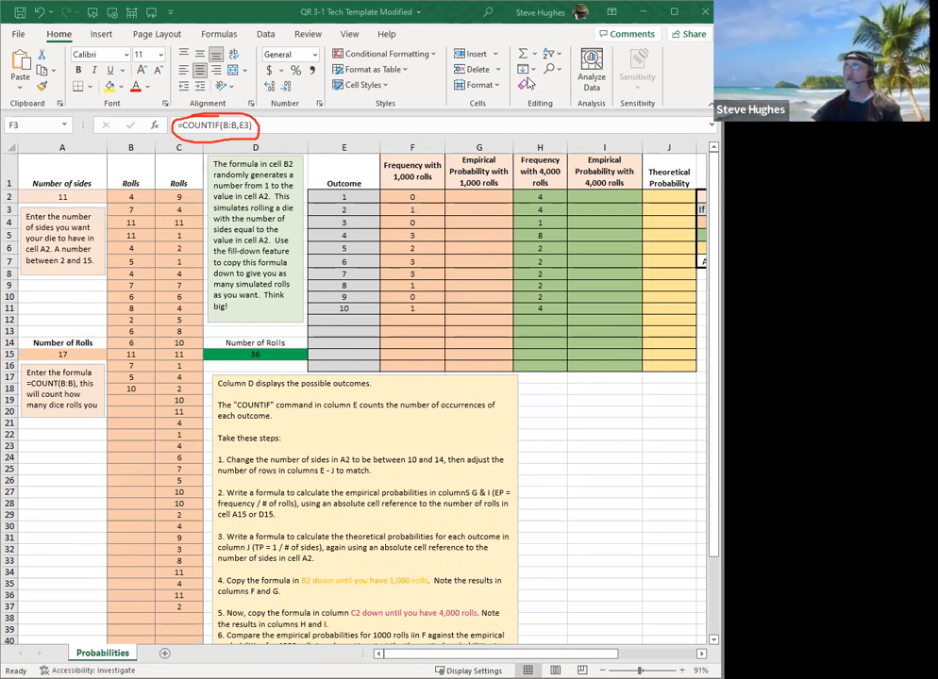
click(574, 62)
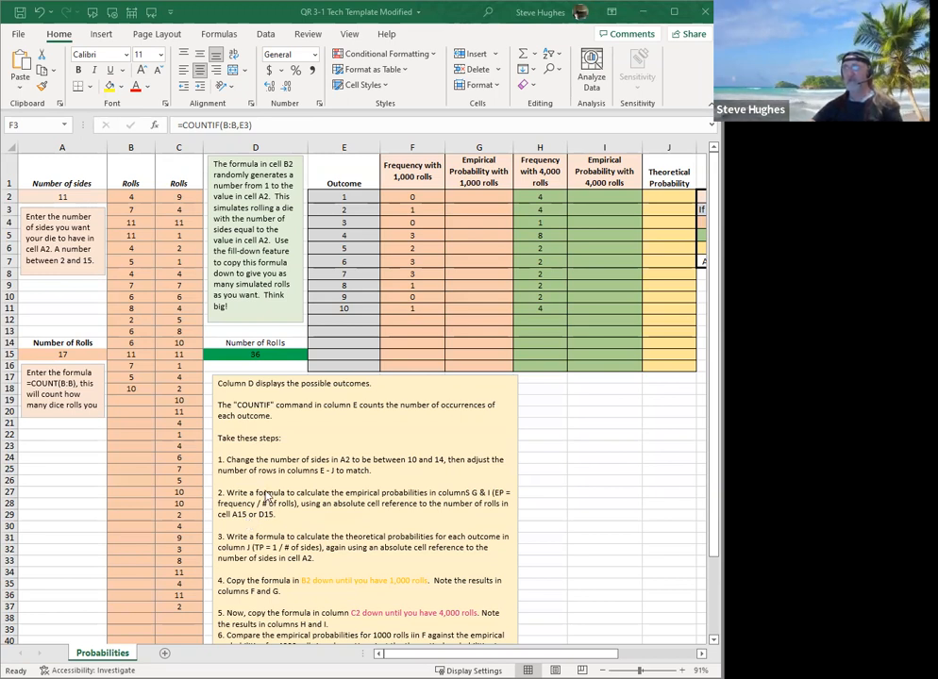
click(53, 355)
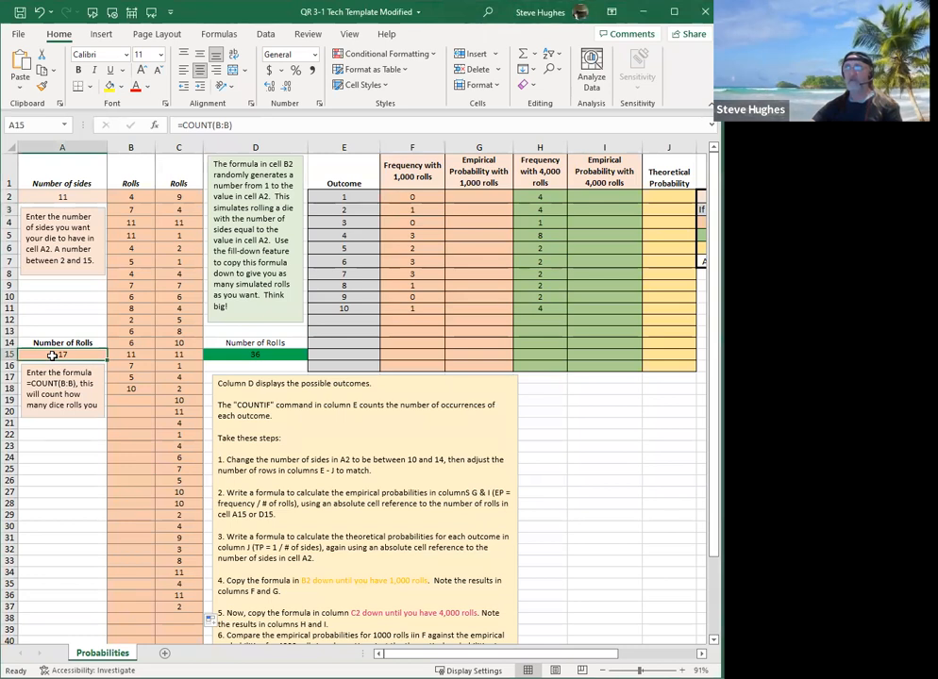
click(242, 352)
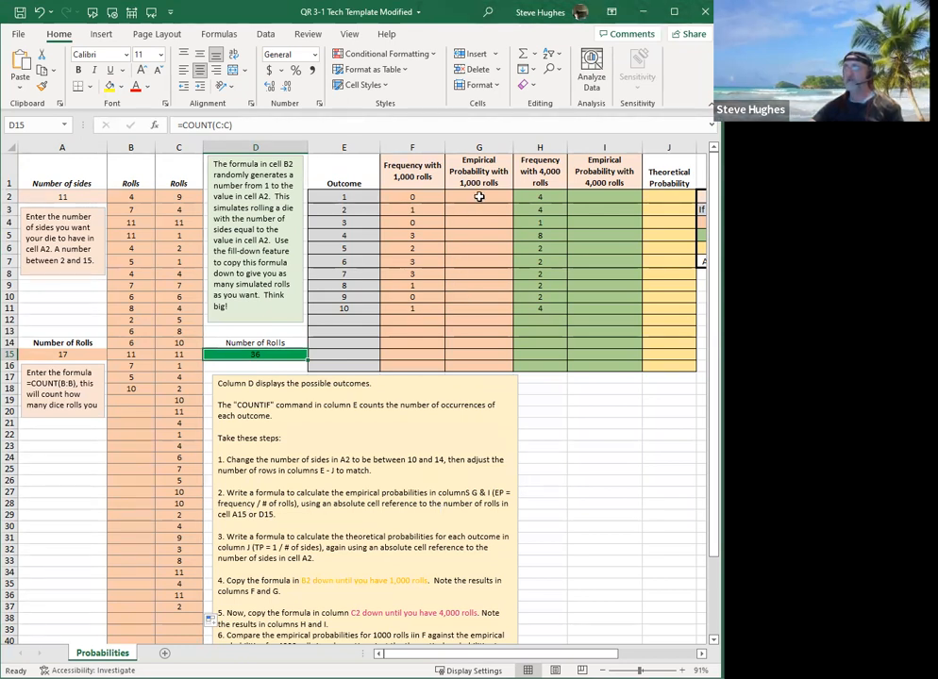
Inspect cell G2 for the empirical probability with 1,000 rolls and the frequency formula for 4,000 rolls in H3.
click(479, 196)
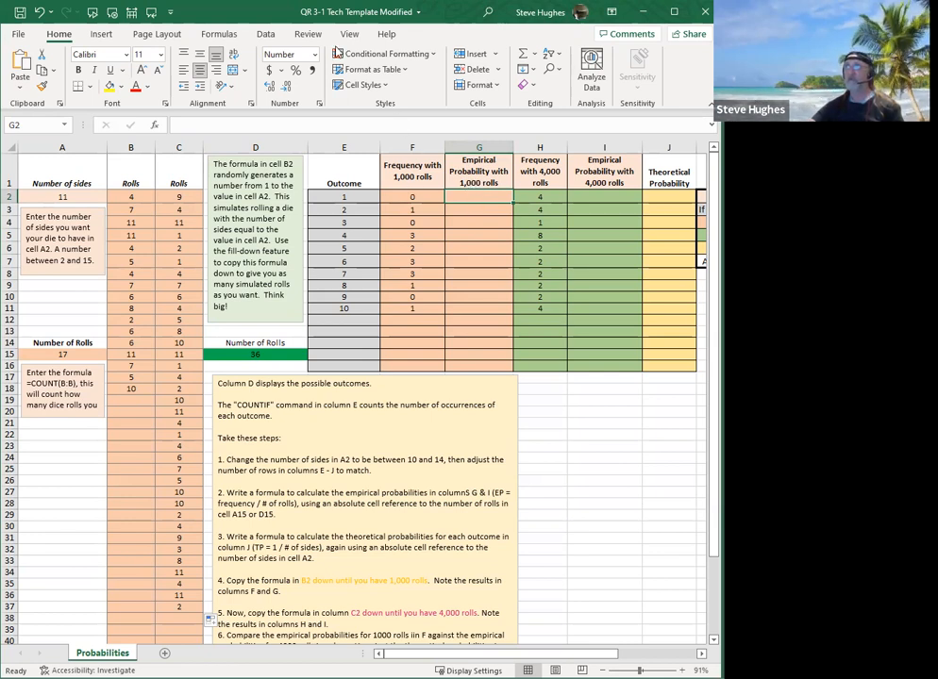
mouse_move(415, 138)
mouse_down()
mouse_move(381, 203)
mouse_move(430, 263)
mouse_move(421, 138)
mouse_up()
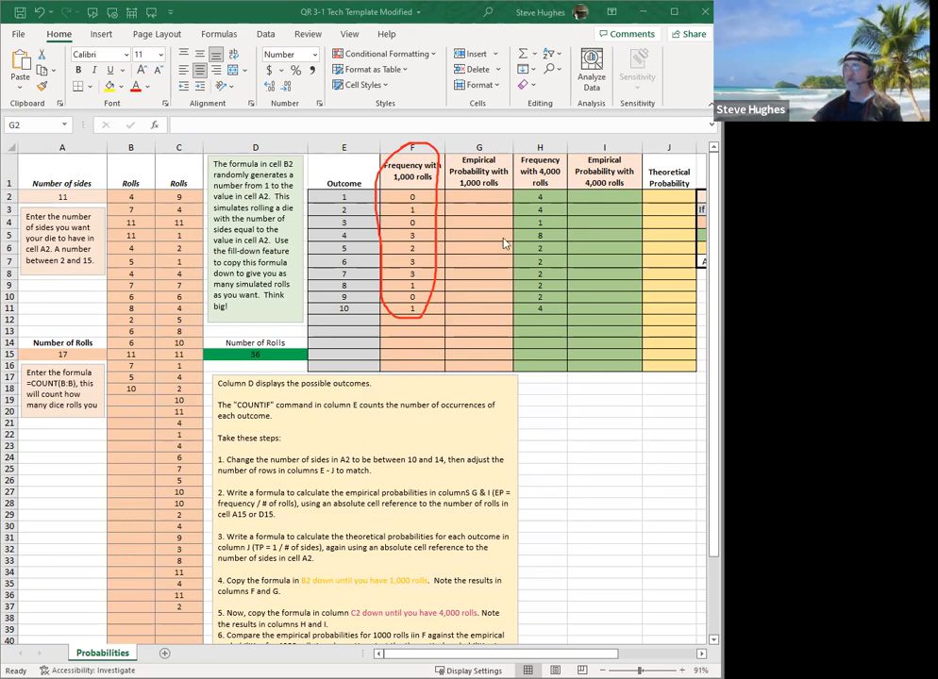
click(481, 197)
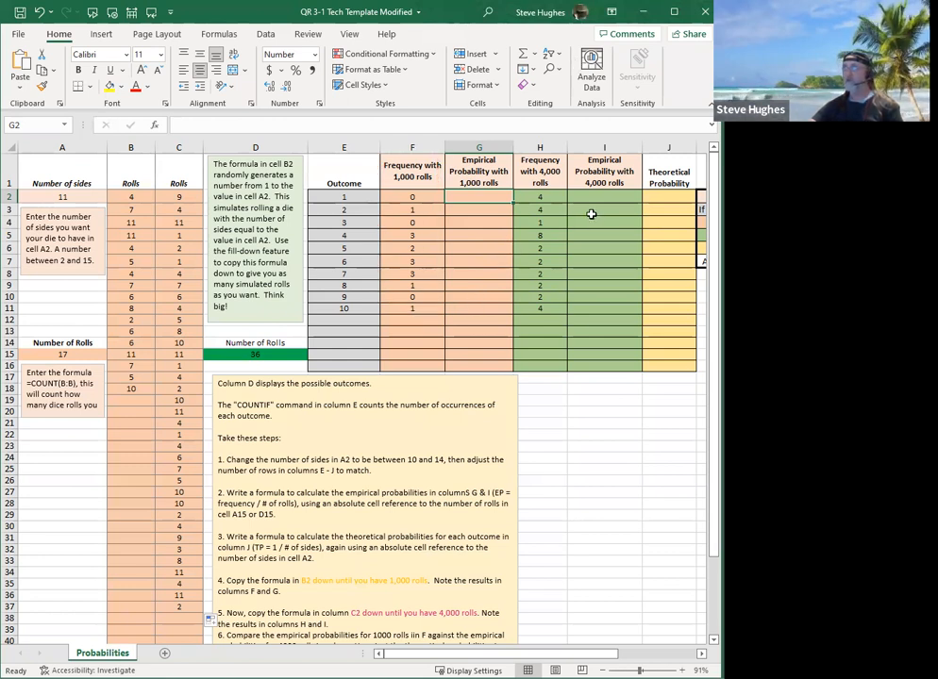
click(540, 209)
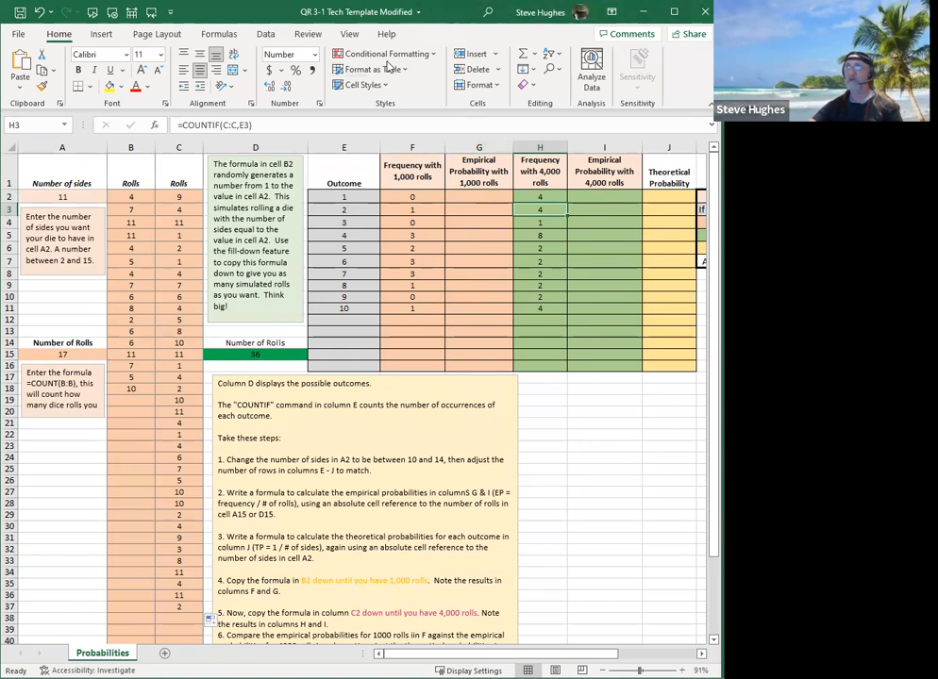
mouse_move(200, 114)
mouse_down()
mouse_move(224, 145)
mouse_move(215, 118)
mouse_move(194, 117)
mouse_up()
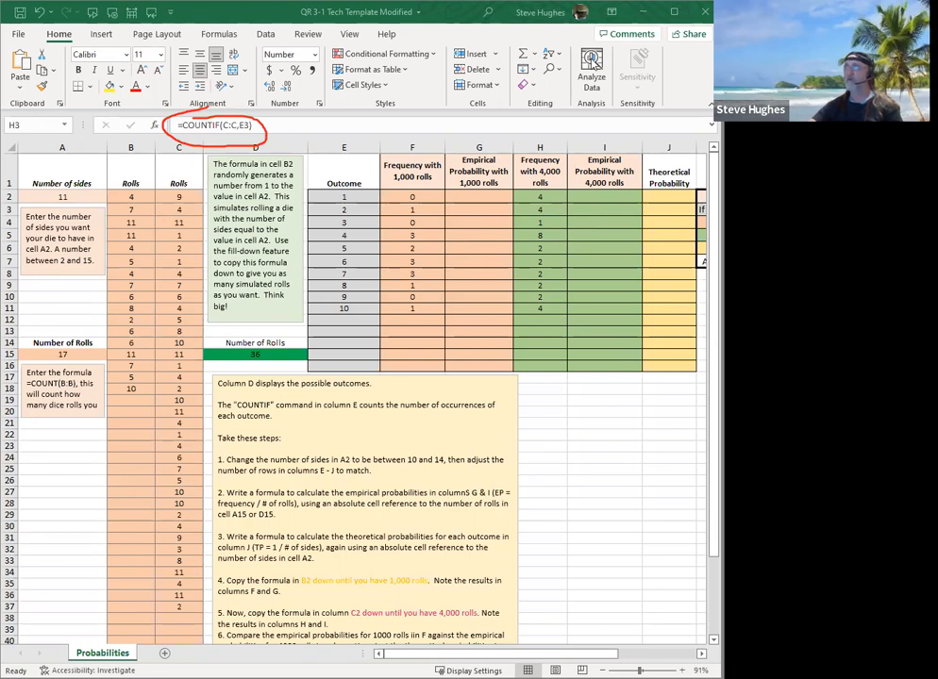
Inspect cell I2 and review instructions 2 and 3 on the empirical and theoretical probability formulas for columns I and J.
click(601, 192)
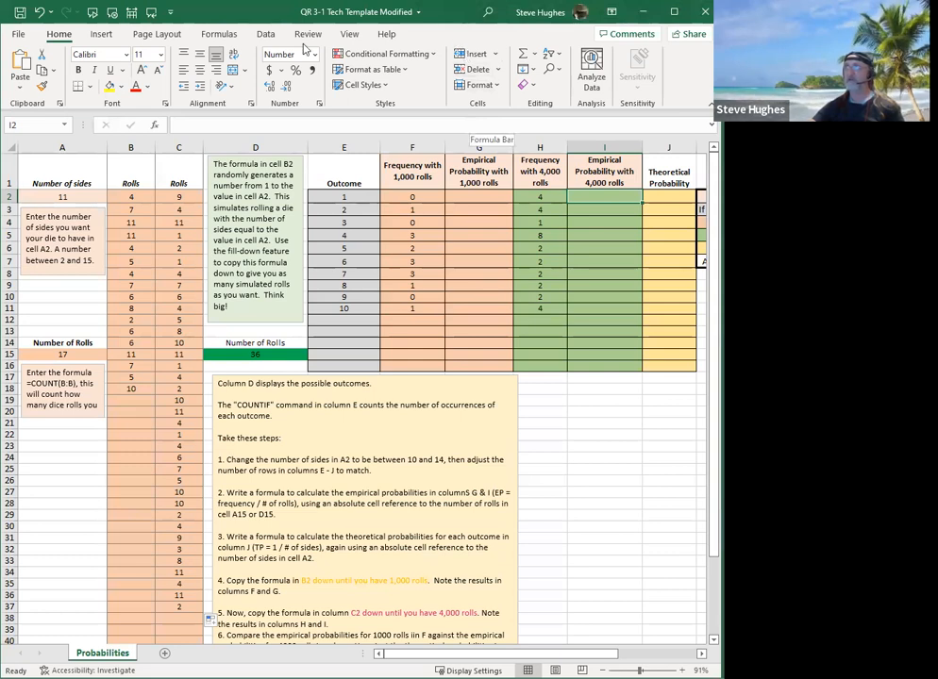
mouse_move(521, 157)
mouse_down()
mouse_move(539, 312)
mouse_move(558, 236)
mouse_move(519, 162)
mouse_up()
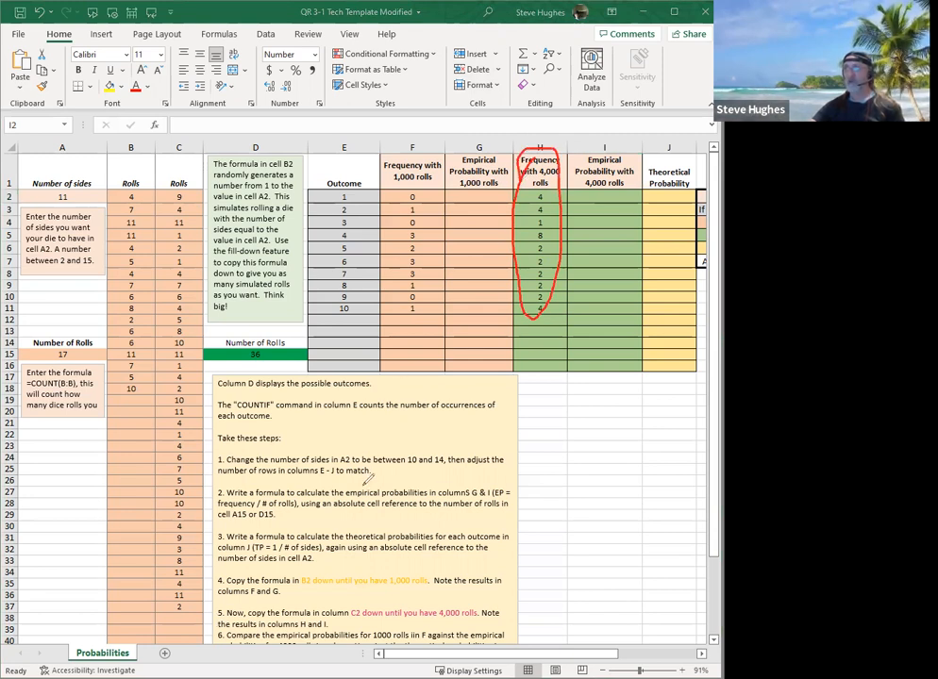
drag(217, 508, 296, 507)
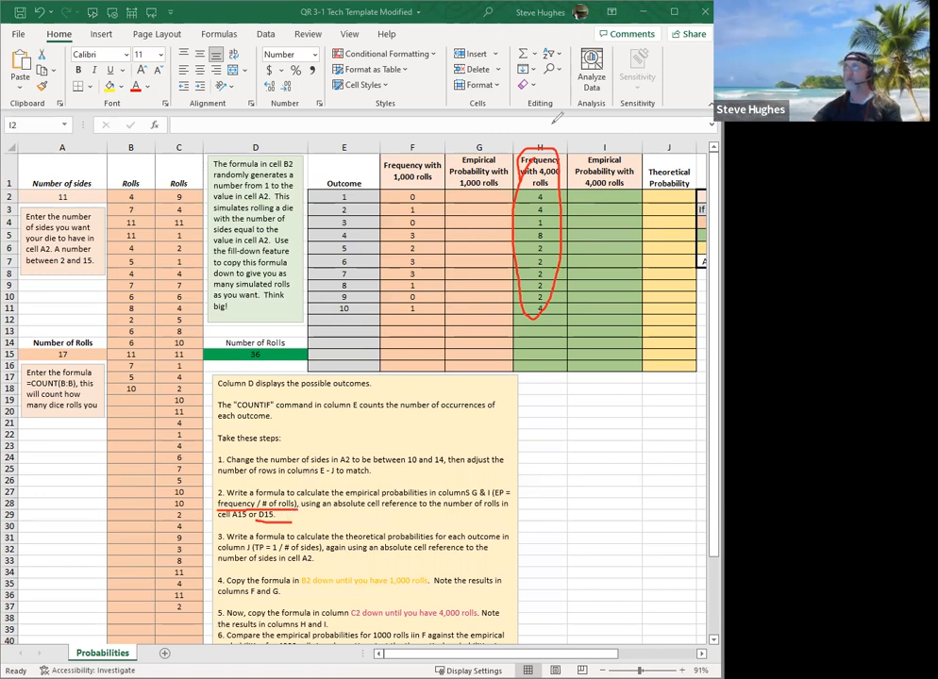
click(573, 247)
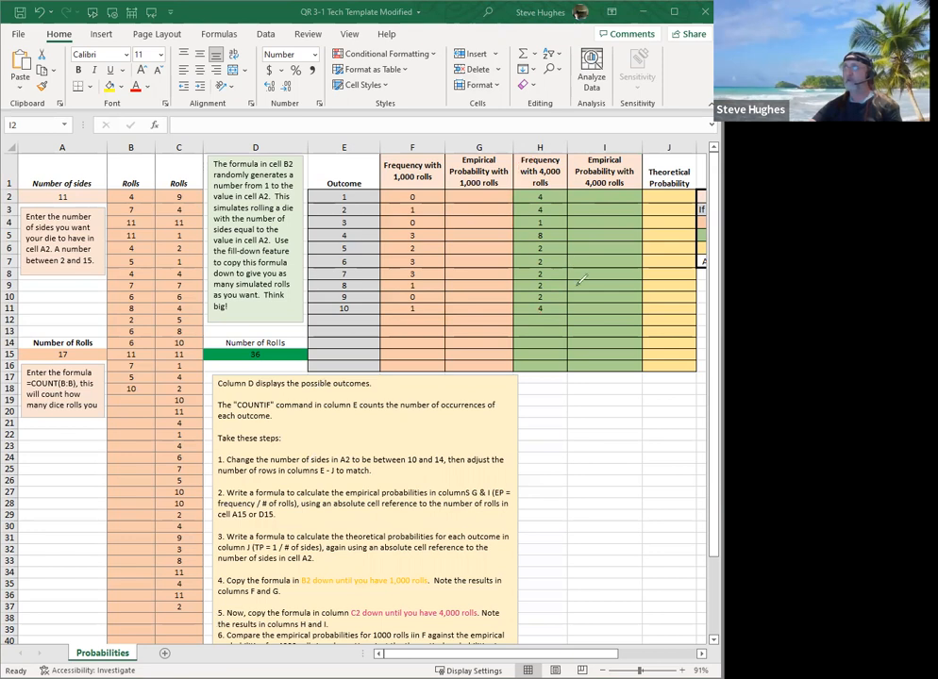
drag(673, 137, 676, 142)
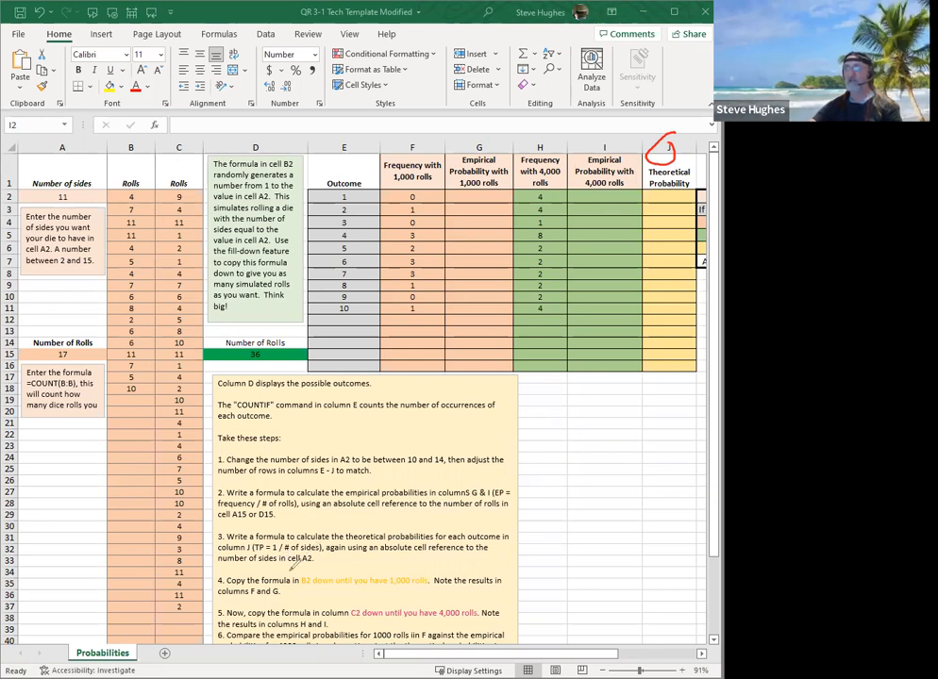
drag(221, 565, 326, 563)
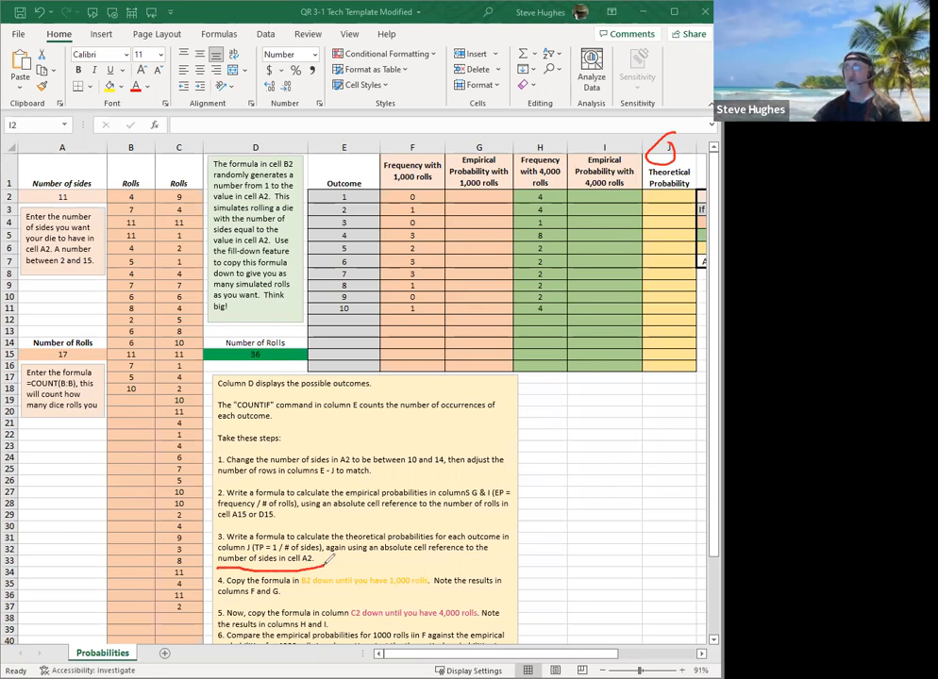
Review instructions 3 to 6 on the theoretical probability formula, copying the roll formulas, and comparing the empirical and theoretical probabilities.
drag(243, 554, 271, 552)
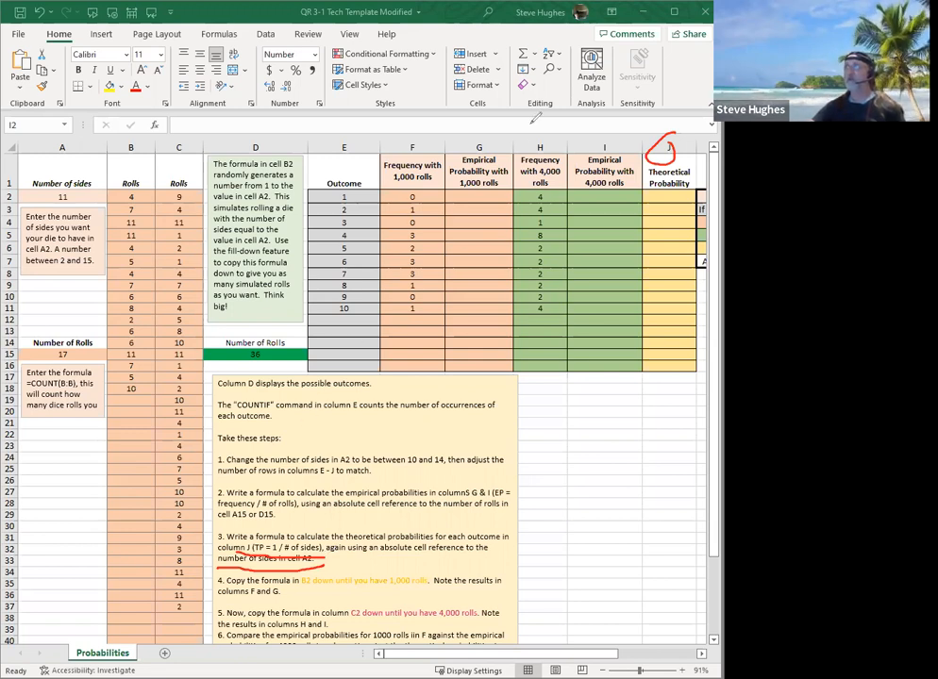
key(Escape)
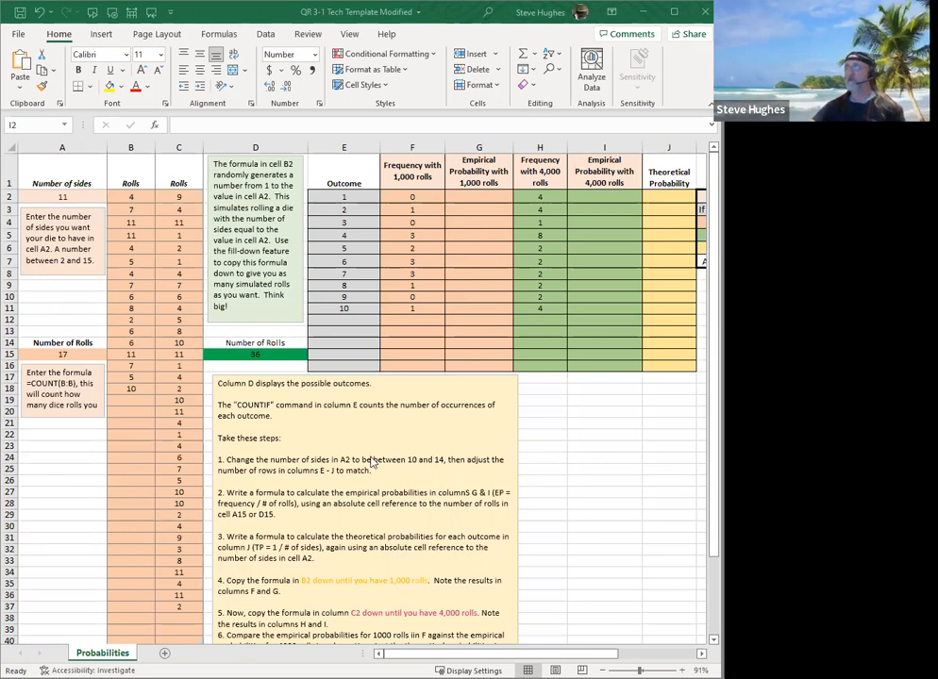
scroll(371, 463, down, 3)
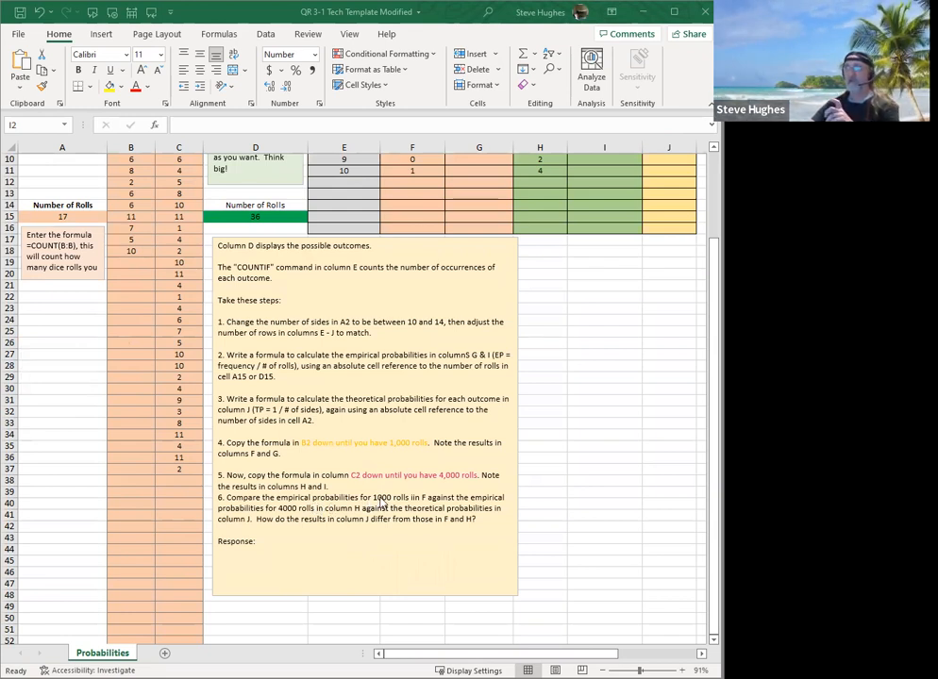
scroll(368, 359, up, 3)
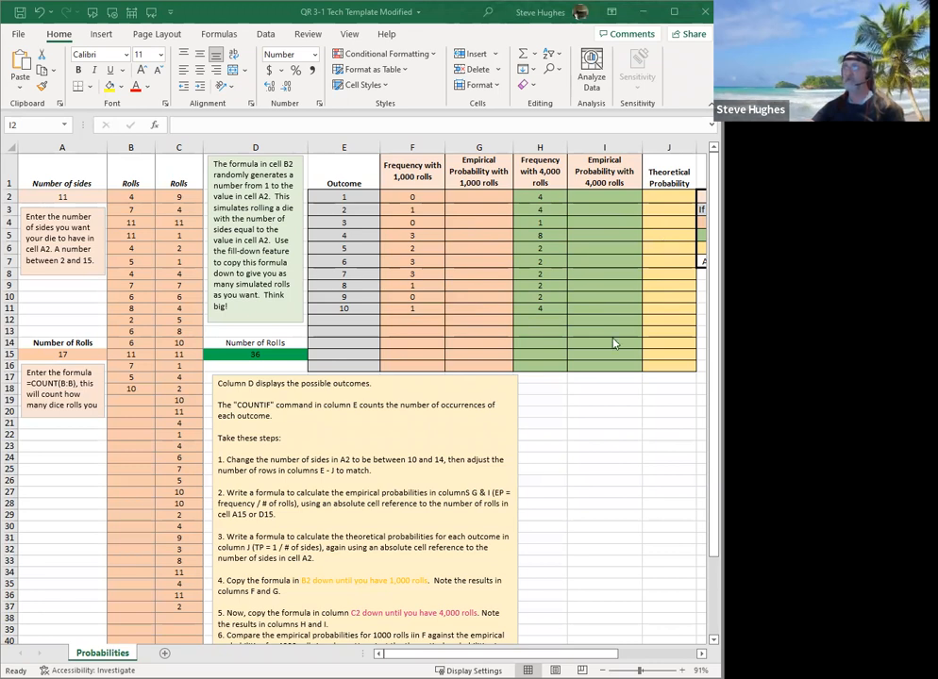
scroll(524, 422, down, 2)
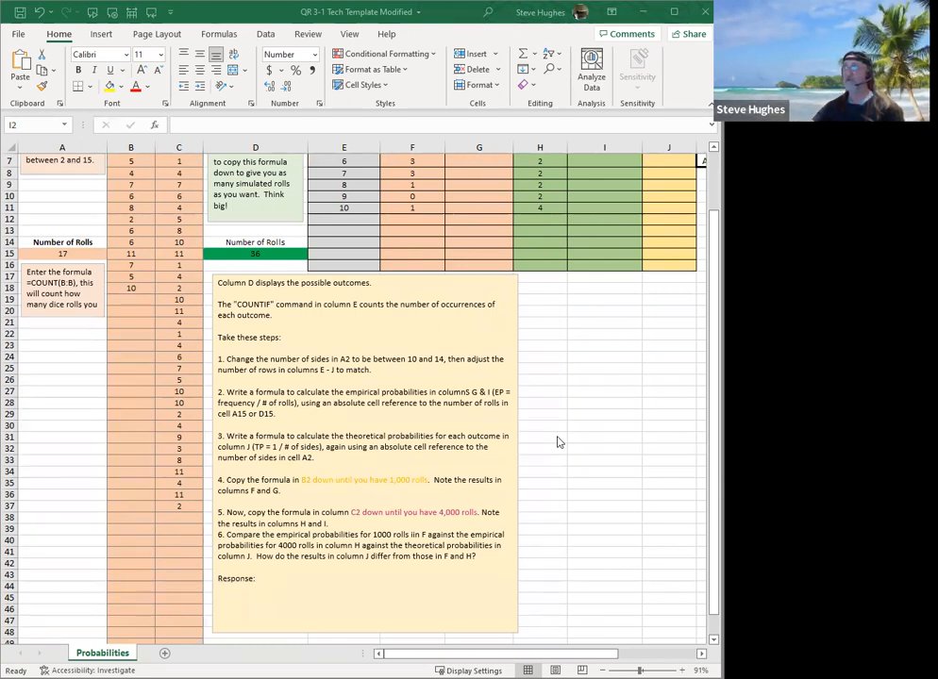
scroll(556, 442, up, 2)
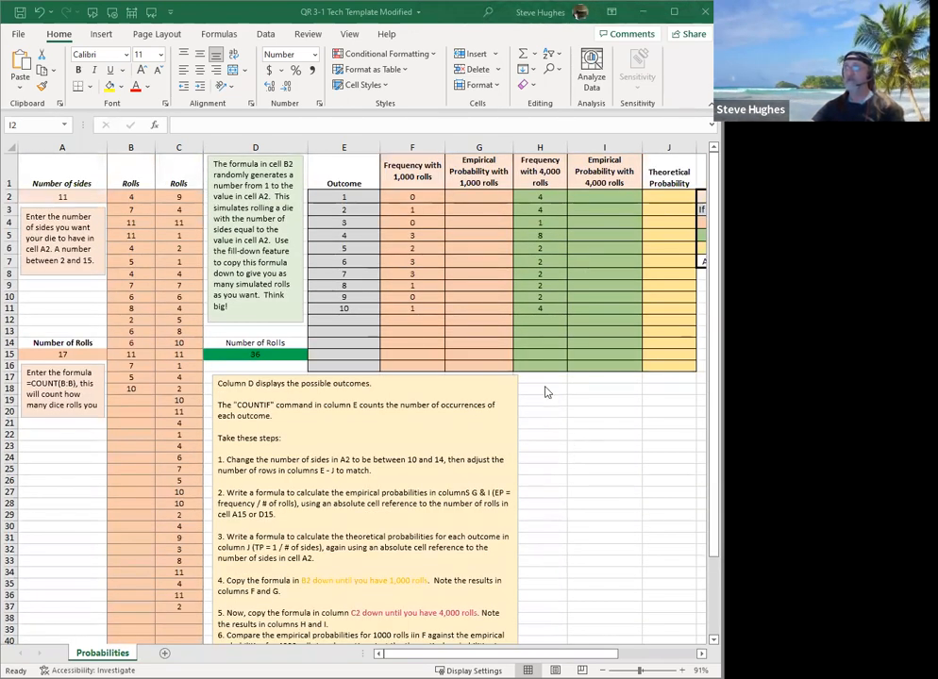